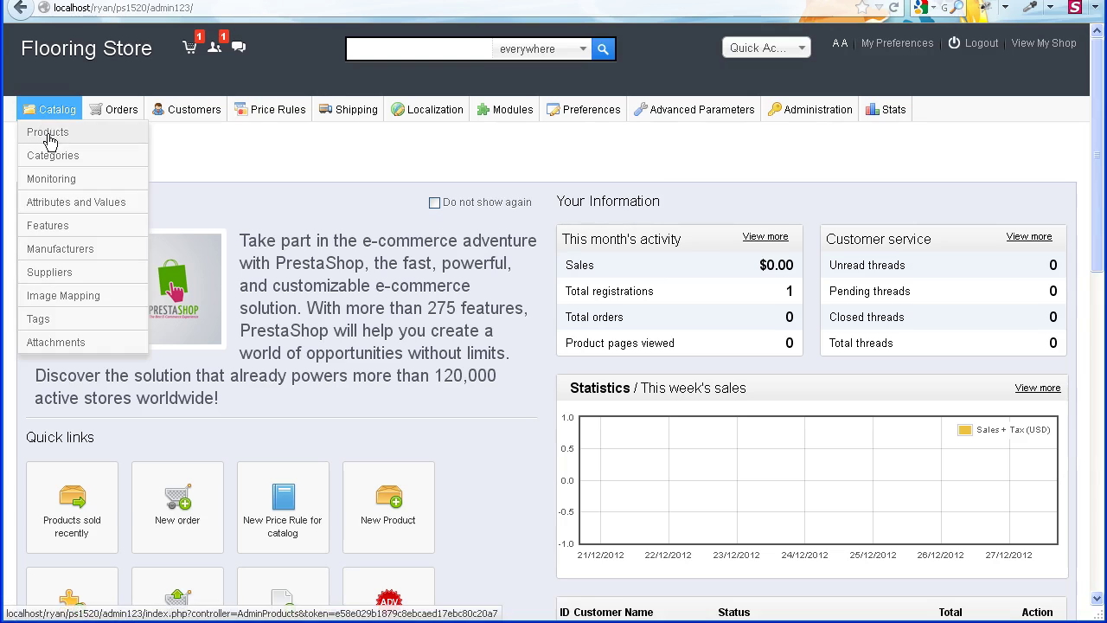
- Filter the product catalog by the Vinyl category and start adding a new product
{"action": "left_click", "coordinate": [45, 134]}
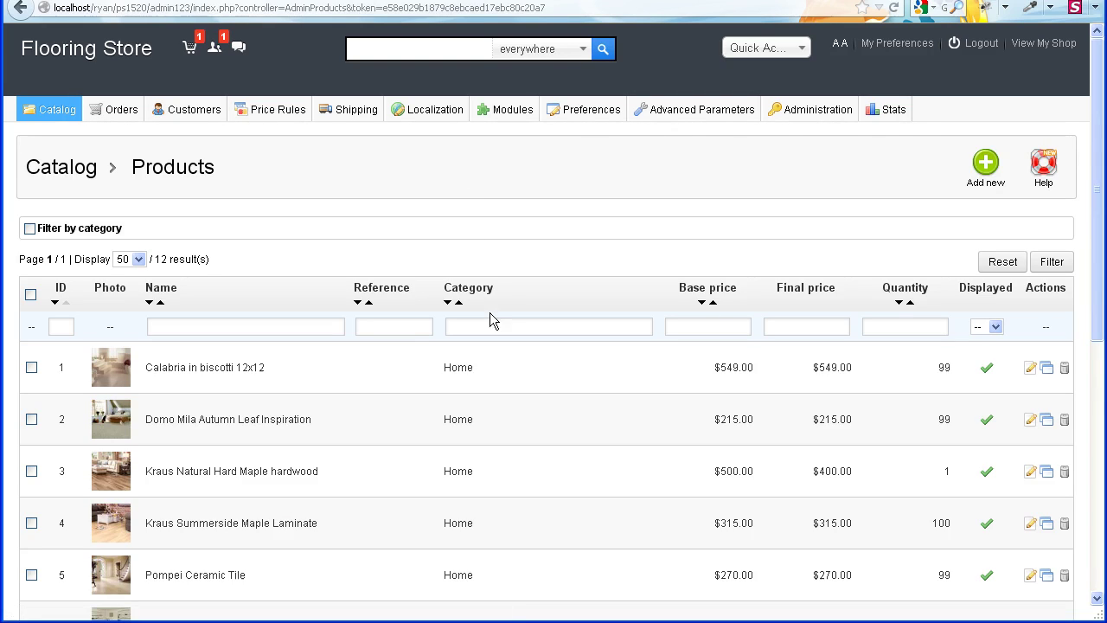
{"action": "scroll", "coordinate": [514, 358], "scroll_direction": "down", "scroll_amount": 5}
{"action": "scroll", "coordinate": [514, 358], "scroll_direction": "up", "scroll_amount": 4}
{"action": "scroll", "coordinate": [514, 355], "scroll_direction": "up", "scroll_amount": 1}
{"action": "left_click", "coordinate": [697, 230]}
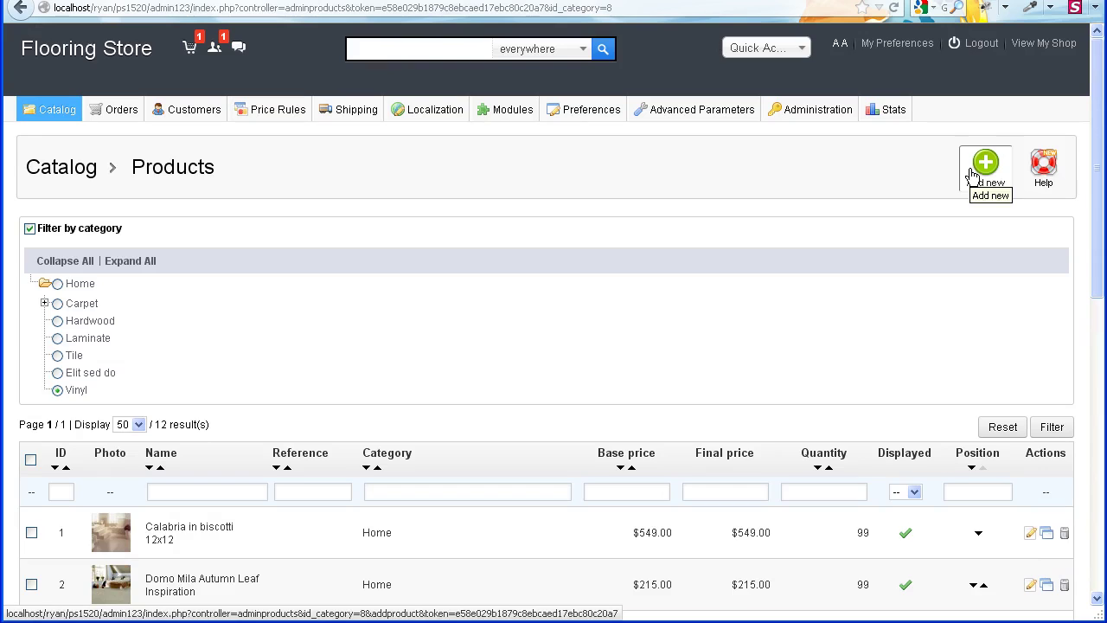
{"action": "left_click", "coordinate": [982, 169]}
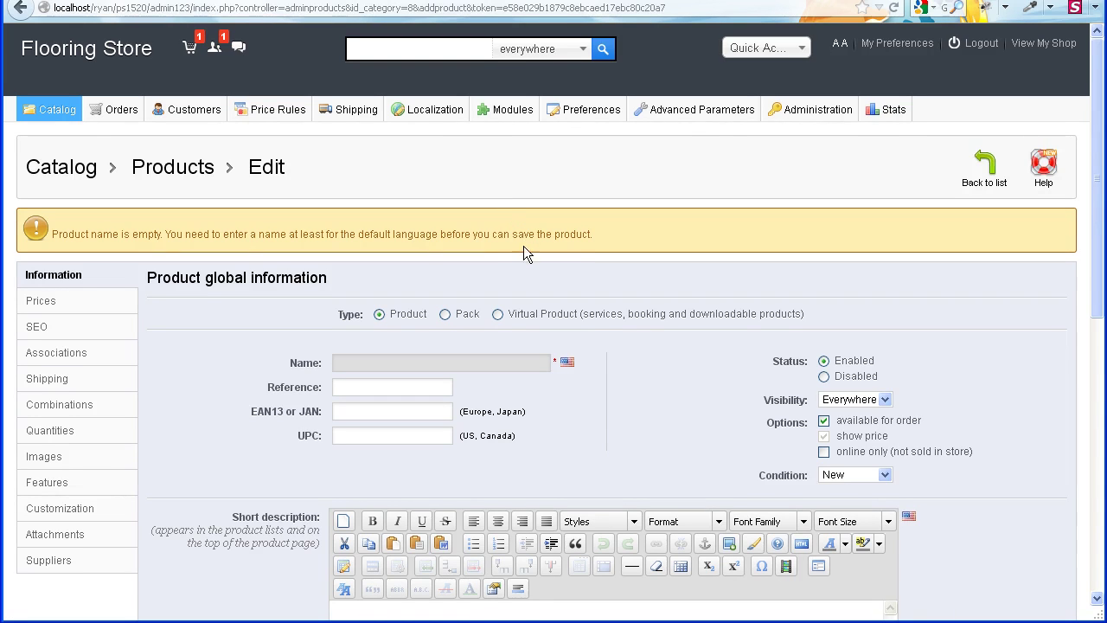
- Name the new product "Download"
{"action": "scroll", "coordinate": [522, 248], "scroll_direction": "down", "scroll_amount": 2}
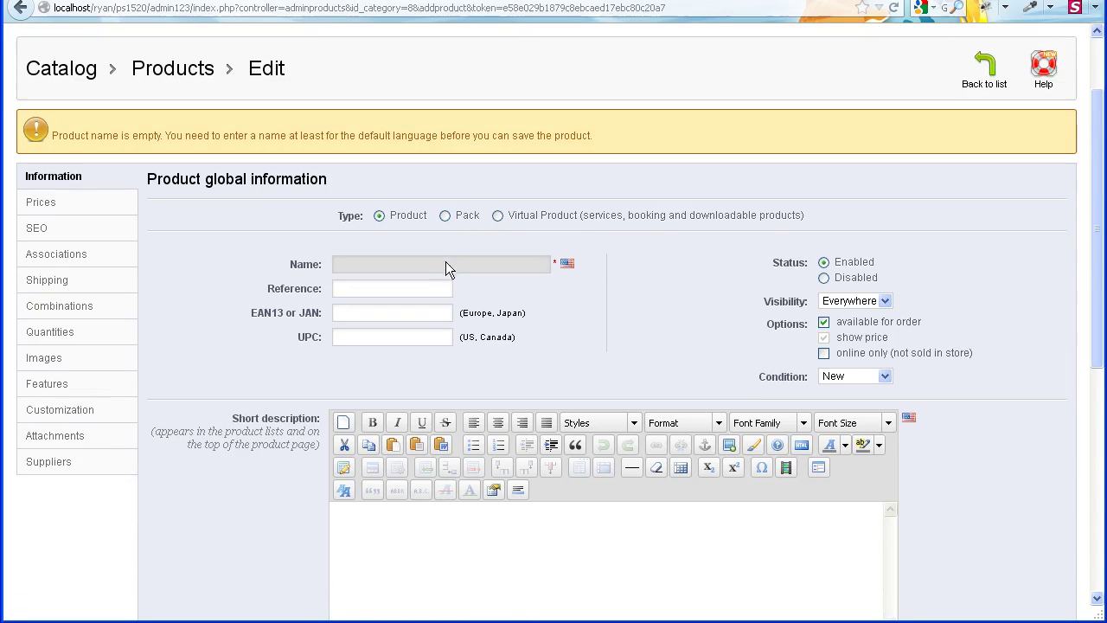
{"action": "left_click", "coordinate": [367, 261]}
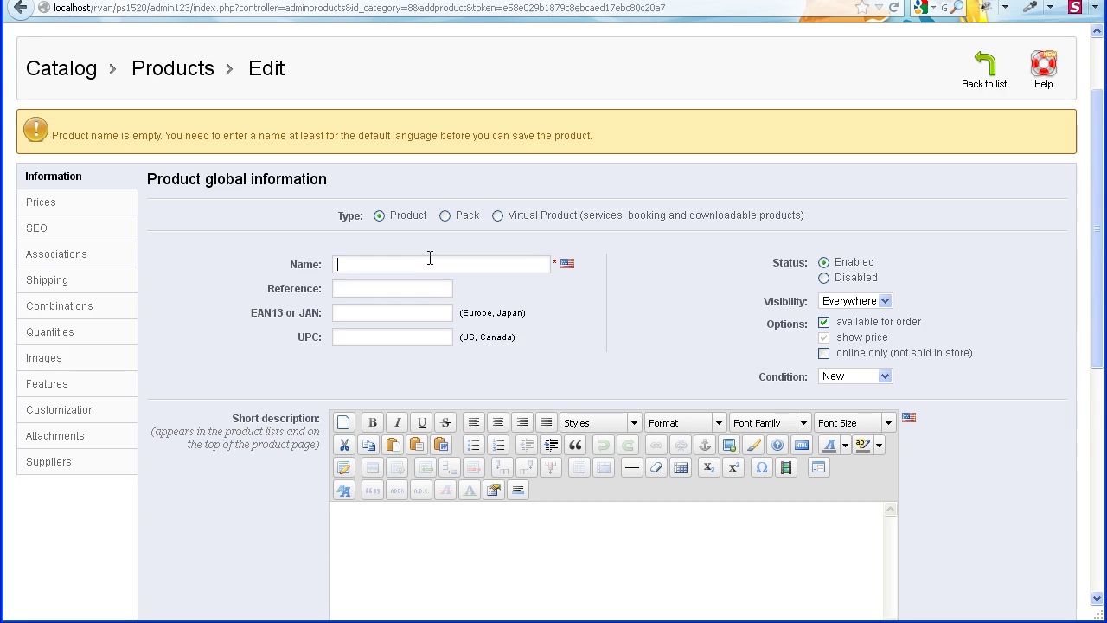
{"action": "type", "text": "Downl"}
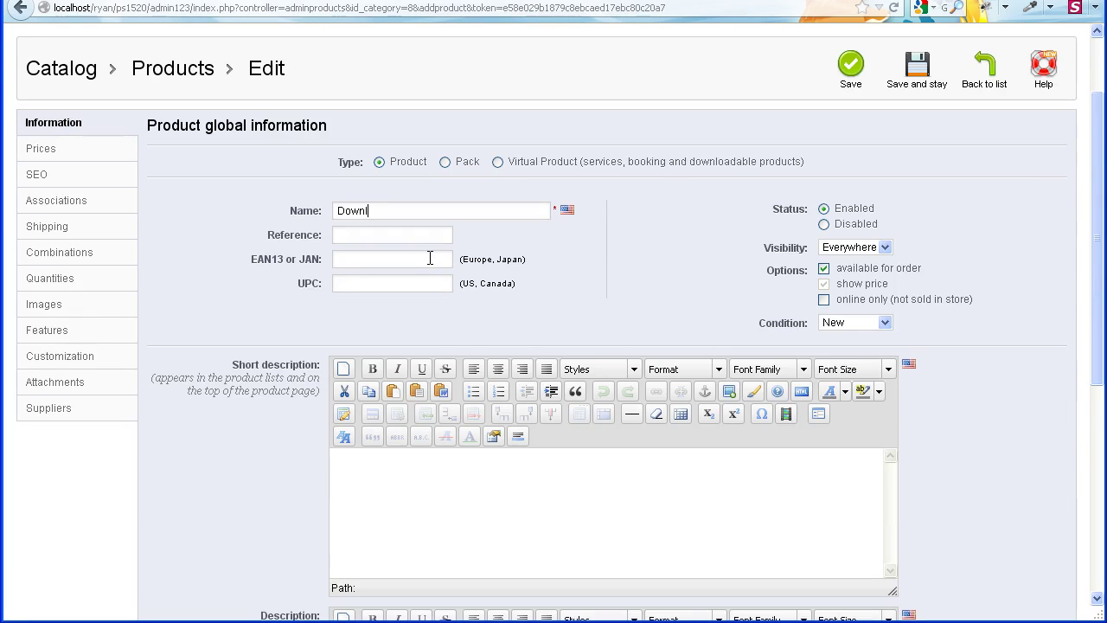
{"action": "type", "text": "oad"}
- Enter "Downloadable product" as the product's short description
{"action": "scroll", "coordinate": [413, 297], "scroll_direction": "down", "scroll_amount": 1}
{"action": "scroll", "coordinate": [394, 399], "scroll_direction": "down", "scroll_amount": 1}
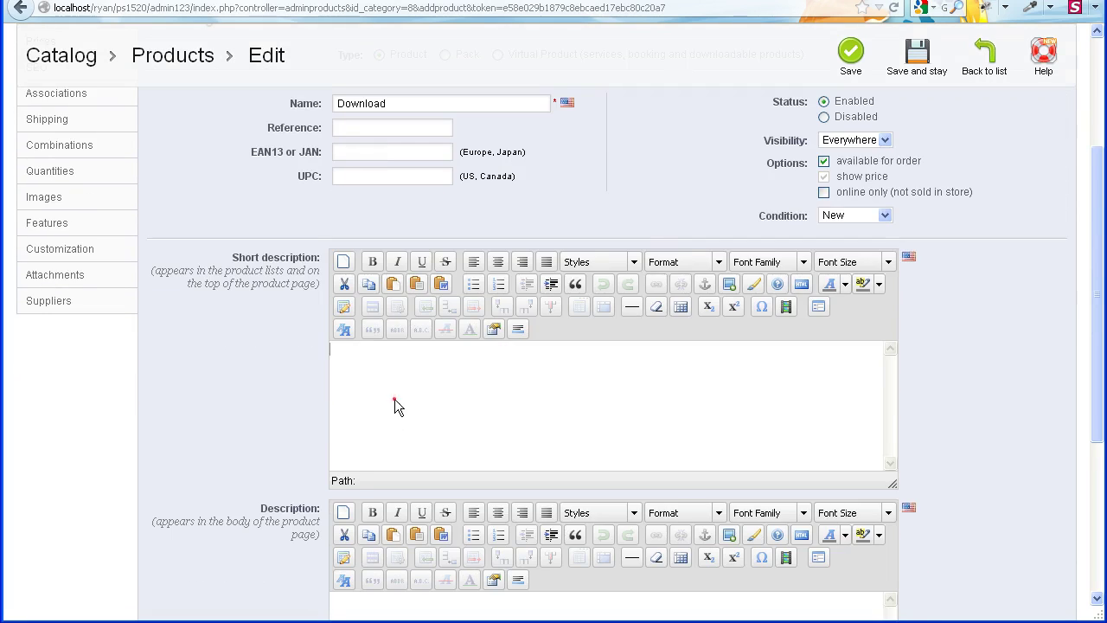
{"action": "left_click", "coordinate": [395, 399]}
{"action": "type", "text": "Downloadable "}
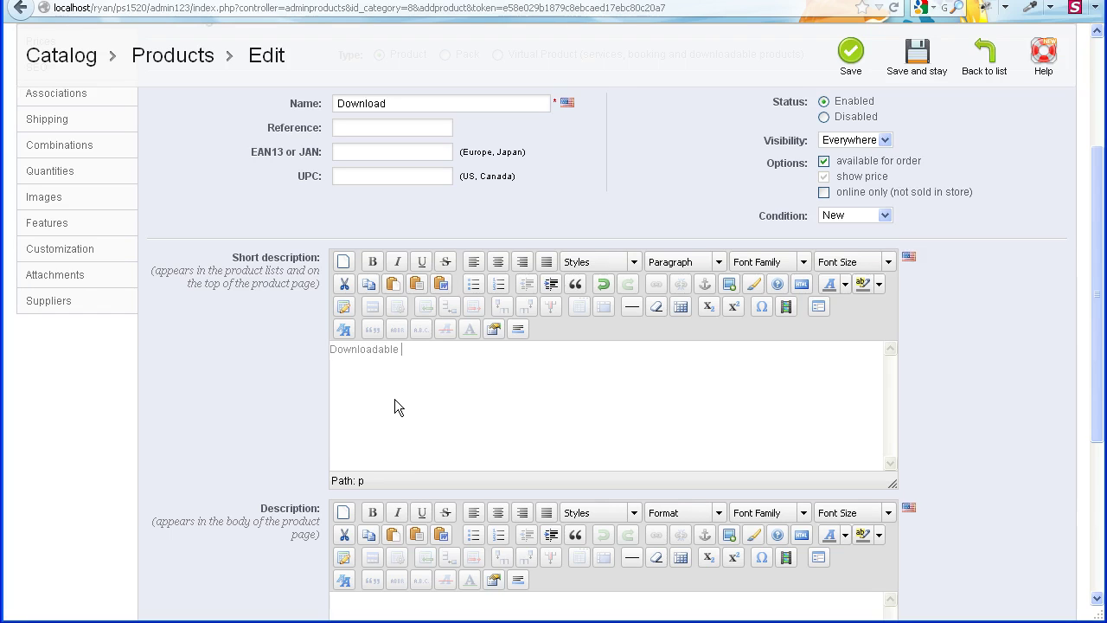
{"action": "type", "text": "product"}
- Copy the short description text "Downloadable product" into the product's full description
{"action": "left_click_drag", "start_coordinate": [395, 399], "coordinate": [294, 336]}
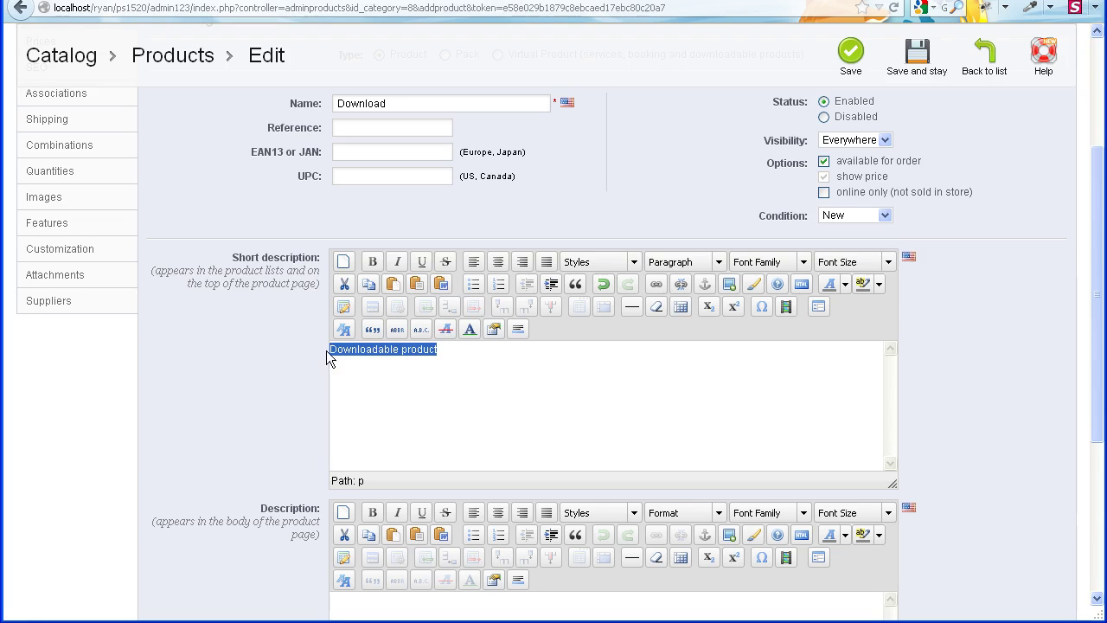
{"action": "key", "text": "ctrl+c"}
{"action": "scroll", "coordinate": [429, 383], "scroll_direction": "down", "scroll_amount": 5}
{"action": "left_click", "coordinate": [428, 357]}
{"action": "key", "text": "ctrl+v"}
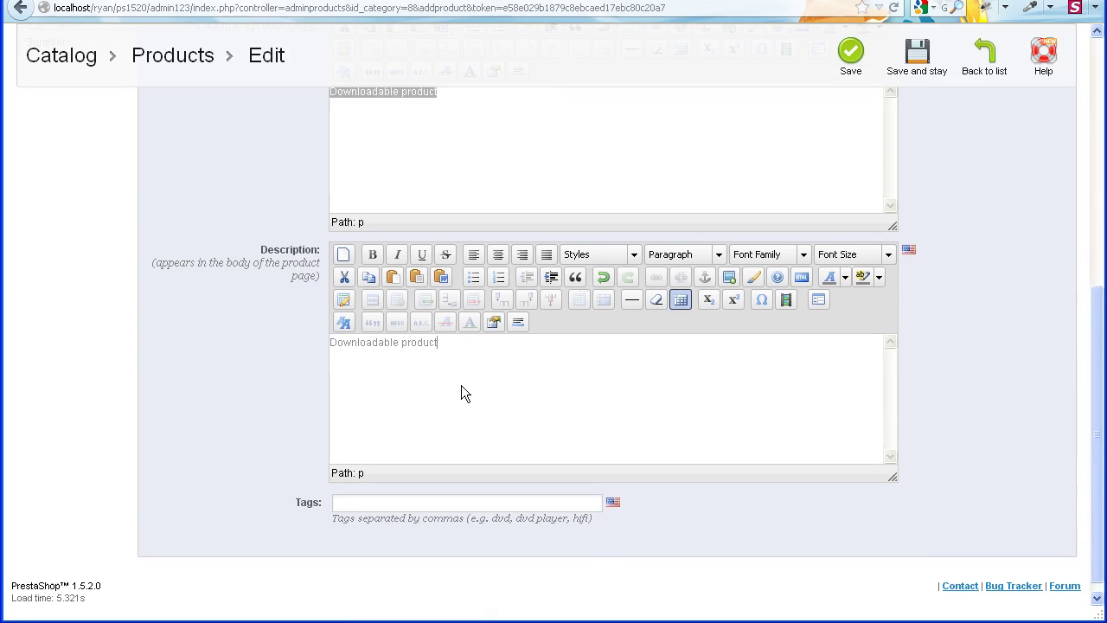
- Make the product a Virtual Product with an associated file and upload Template_instructions.pdf for it
{"action": "scroll", "coordinate": [461, 385], "scroll_direction": "up", "scroll_amount": 5}
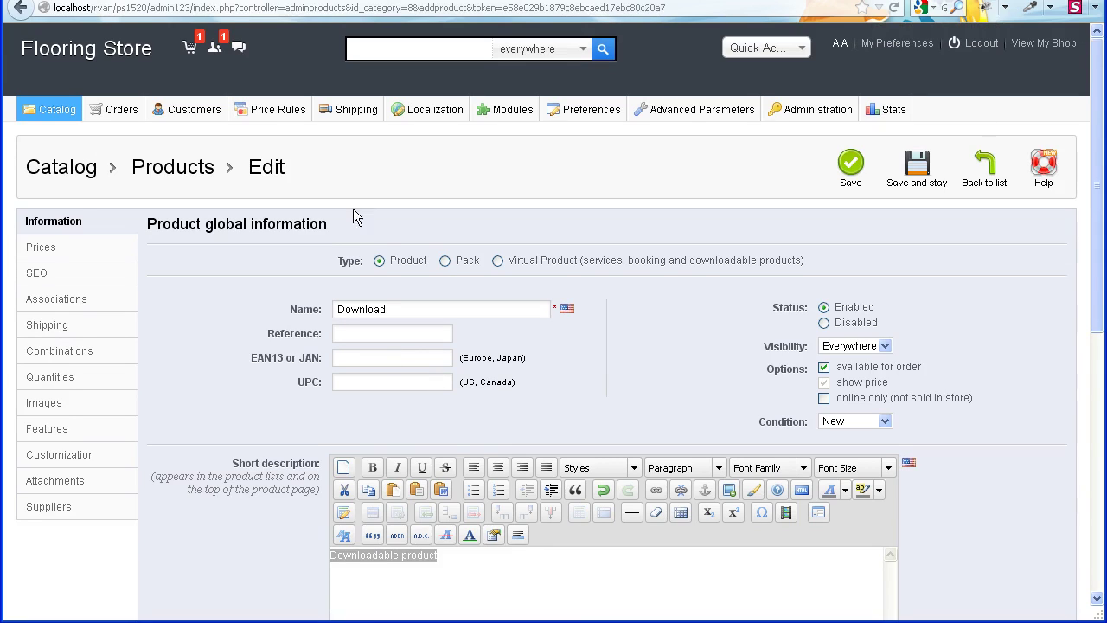
{"action": "left_click", "coordinate": [497, 262]}
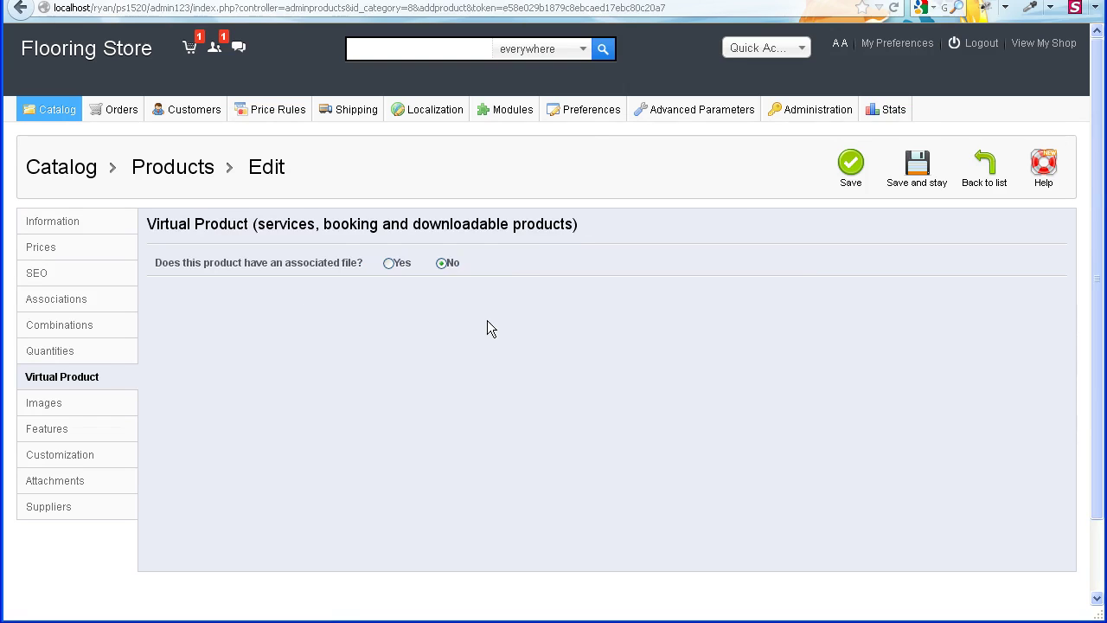
{"action": "left_click", "coordinate": [389, 264]}
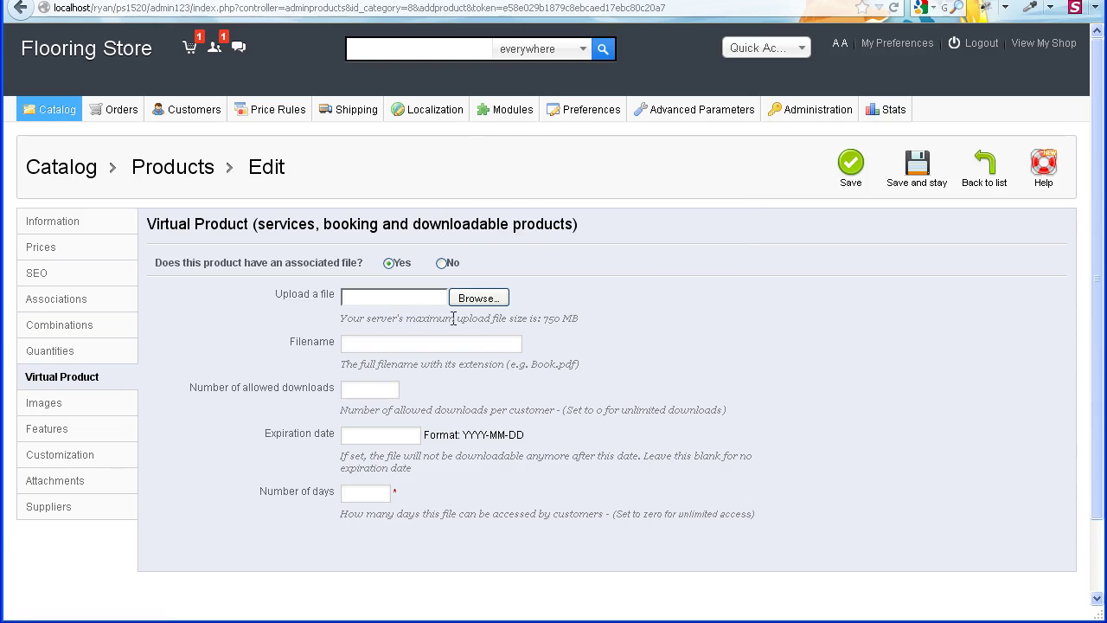
{"action": "left_click", "coordinate": [474, 298]}
{"action": "left_click", "coordinate": [764, 514]}
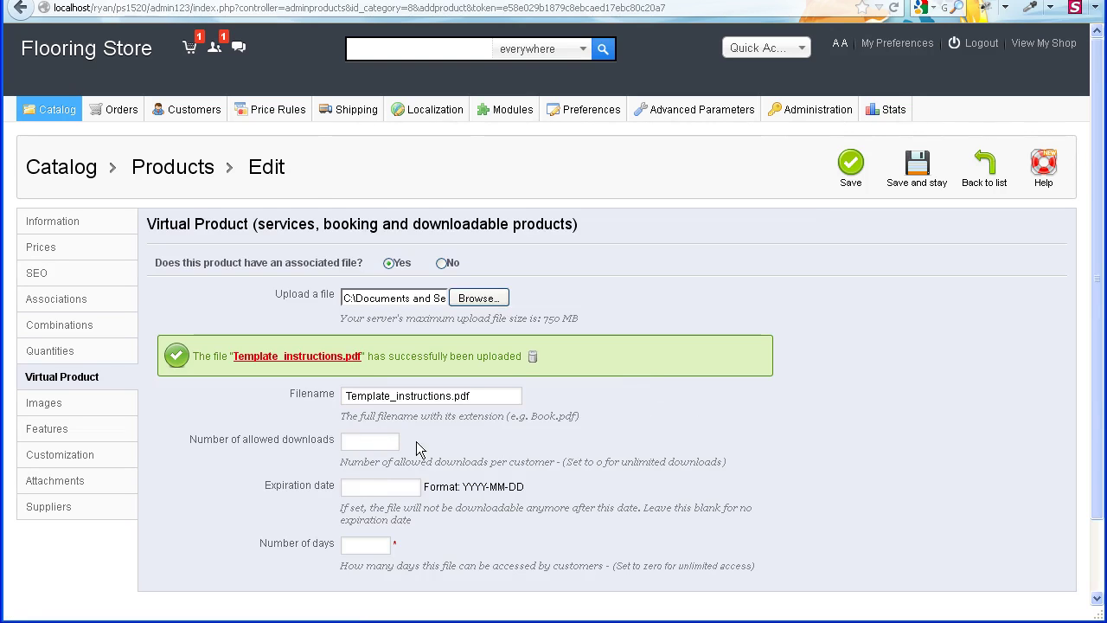
- Set the number of allowed downloads to 123 and the number of days of access to 0
{"action": "left_click", "coordinate": [370, 442]}
{"action": "type", "text": "123"}
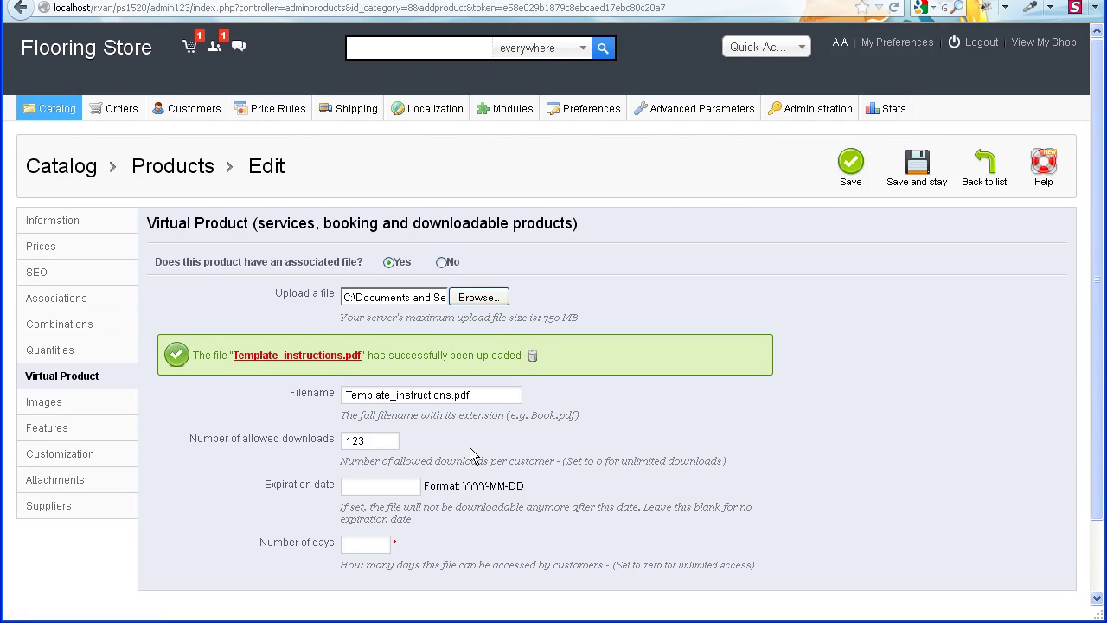
{"action": "scroll", "coordinate": [469, 447], "scroll_direction": "down", "scroll_amount": 2}
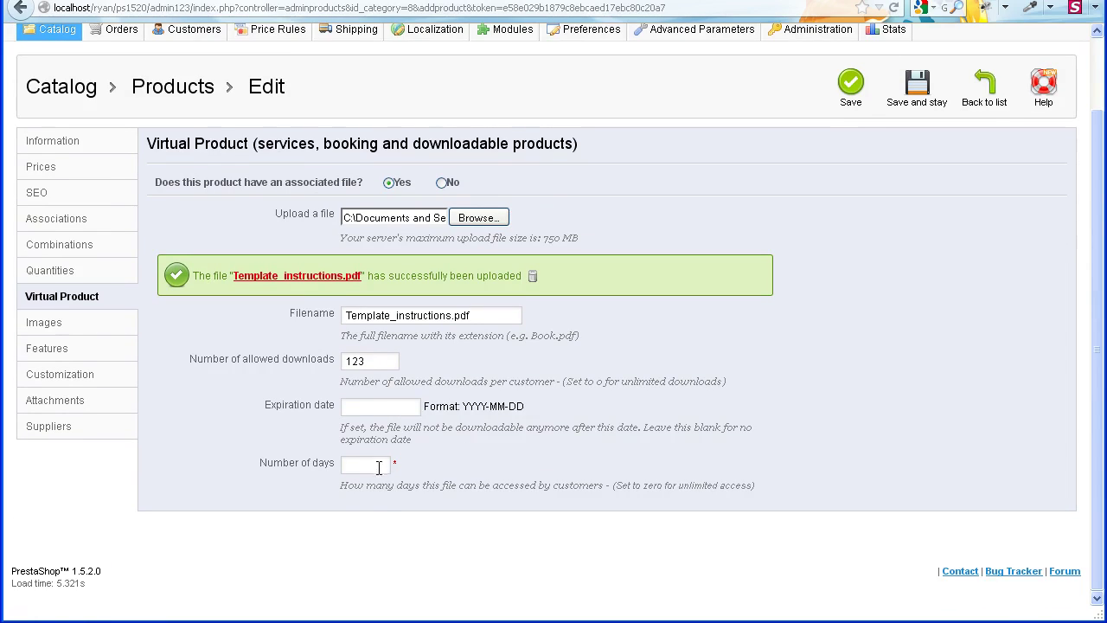
{"action": "left_click_drag", "start_coordinate": [357, 483], "coordinate": [585, 484]}
{"action": "left_click", "coordinate": [569, 473]}
{"action": "left_click", "coordinate": [368, 465]}
{"action": "type", "text": "0"}
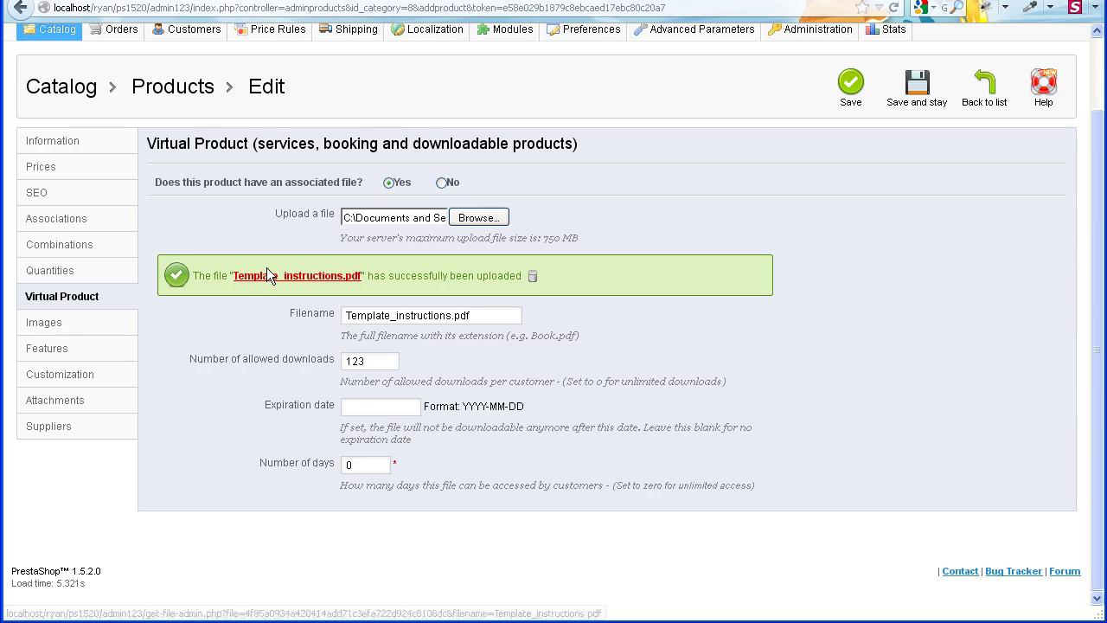
- Set the product's pre-tax wholesale price to 222, the tax rule to No Tax and the unit price to 222
{"action": "left_click", "coordinate": [74, 167]}
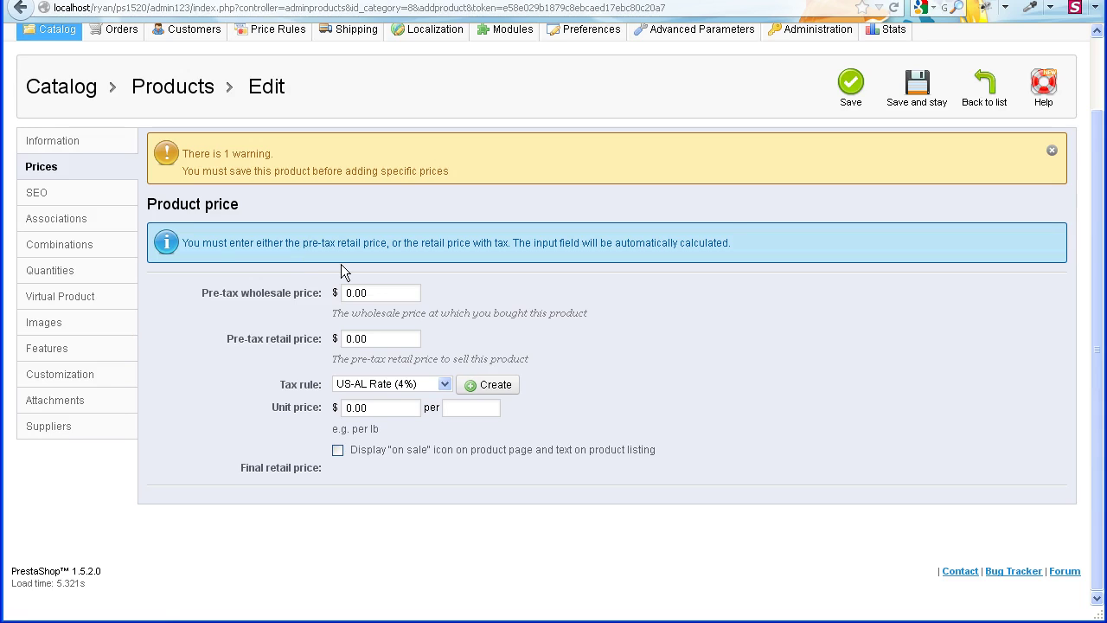
{"action": "double_click", "coordinate": [374, 294]}
{"action": "type", "text": "222"}
{"action": "left_click_drag", "start_coordinate": [367, 340], "coordinate": [334, 338]}
{"action": "left_click", "coordinate": [365, 384]}
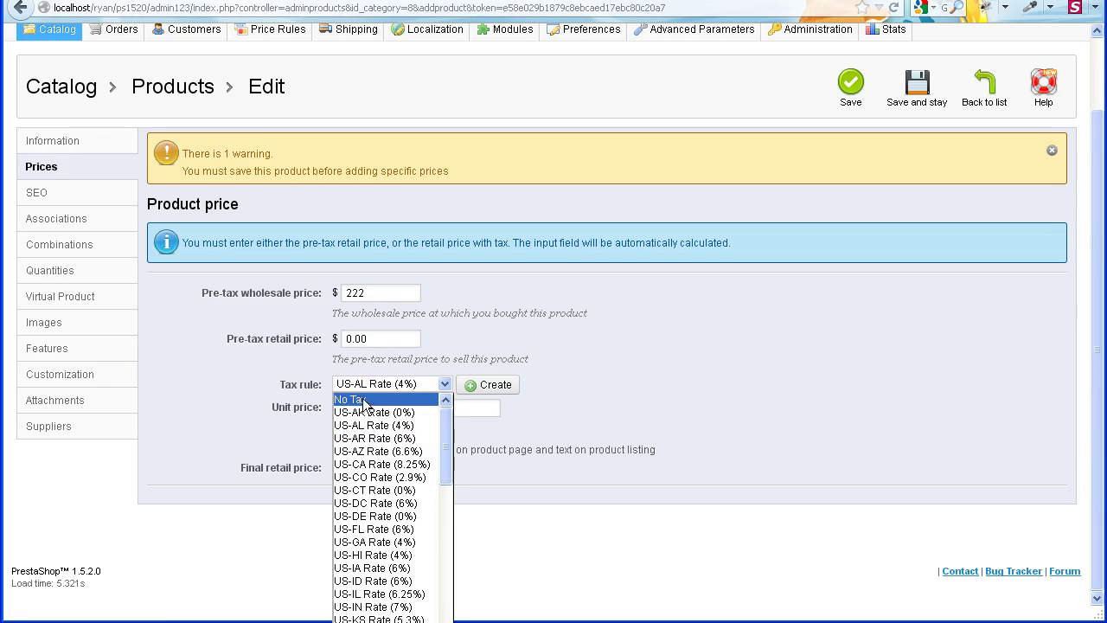
{"action": "left_click", "coordinate": [372, 395]}
{"action": "double_click", "coordinate": [370, 408]}
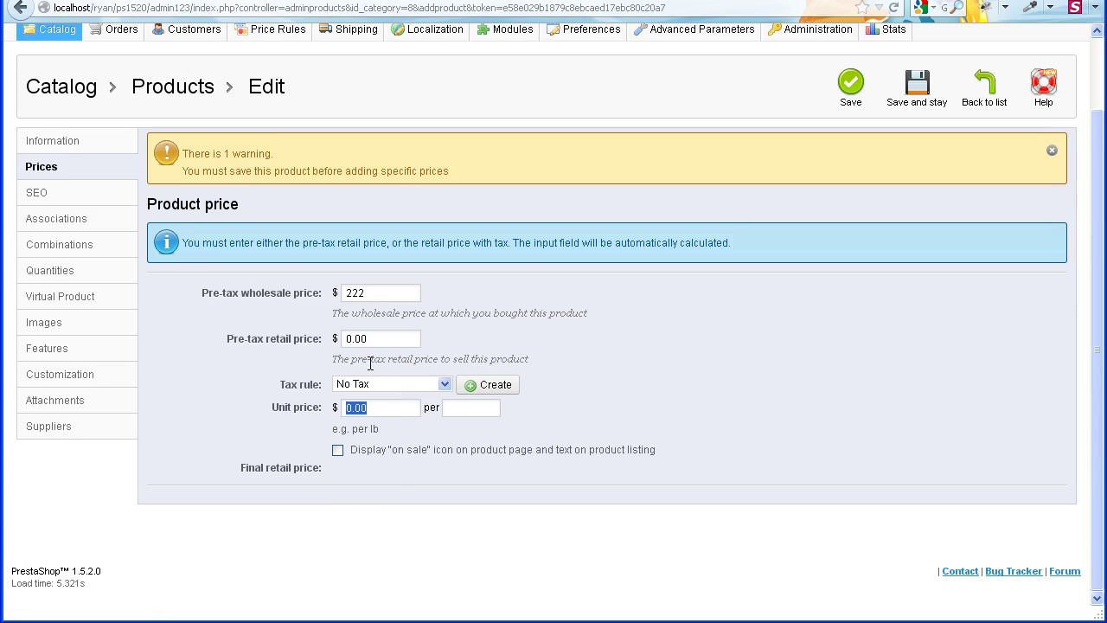
{"action": "type", "text": "222"}
- Set the product's associated categories in the store's category tree
{"action": "left_click", "coordinate": [49, 152]}
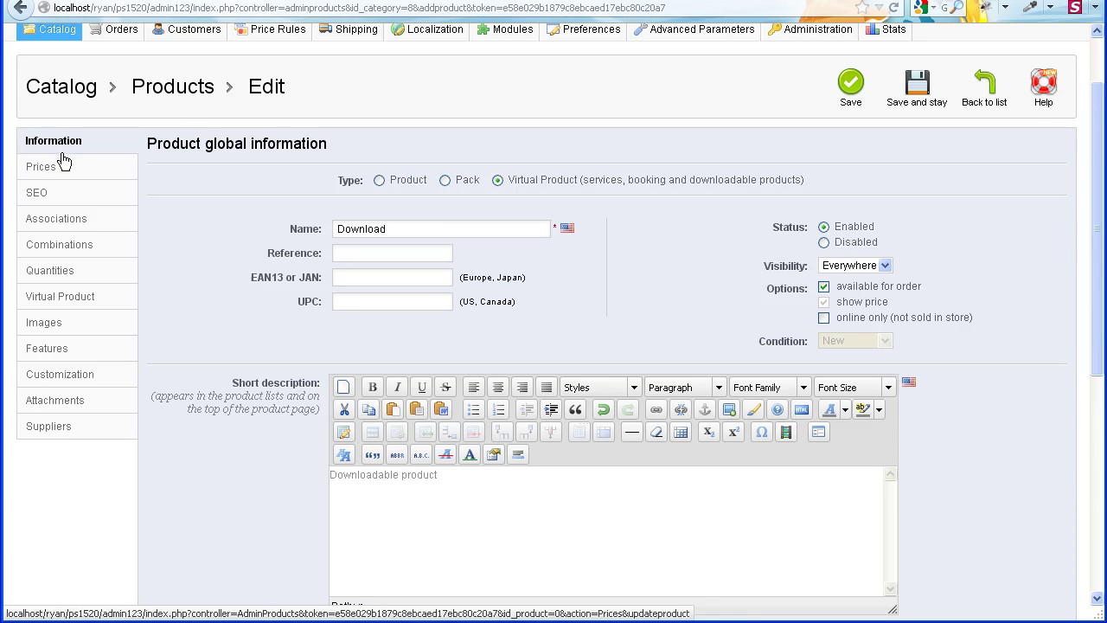
{"action": "left_click", "coordinate": [61, 221]}
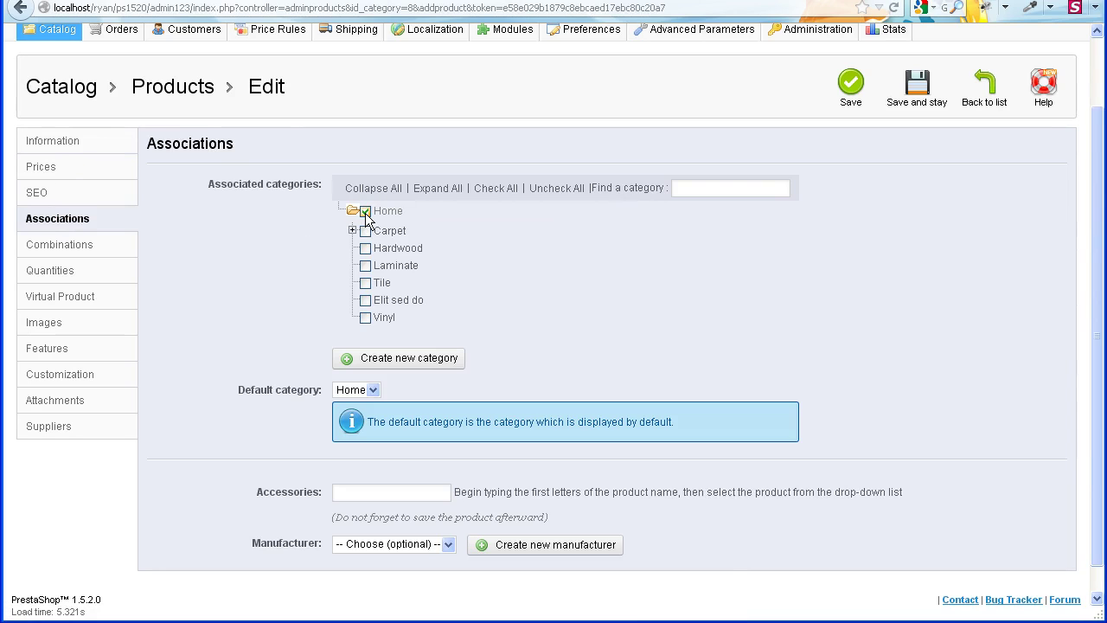
{"action": "left_click", "coordinate": [366, 213]}
{"action": "left_click", "coordinate": [367, 362]}
- Go through the combinations, quantities and virtual product sections to the images section, and save the product while keeping it open
{"action": "left_click", "coordinate": [68, 246]}
{"action": "left_click", "coordinate": [69, 272]}
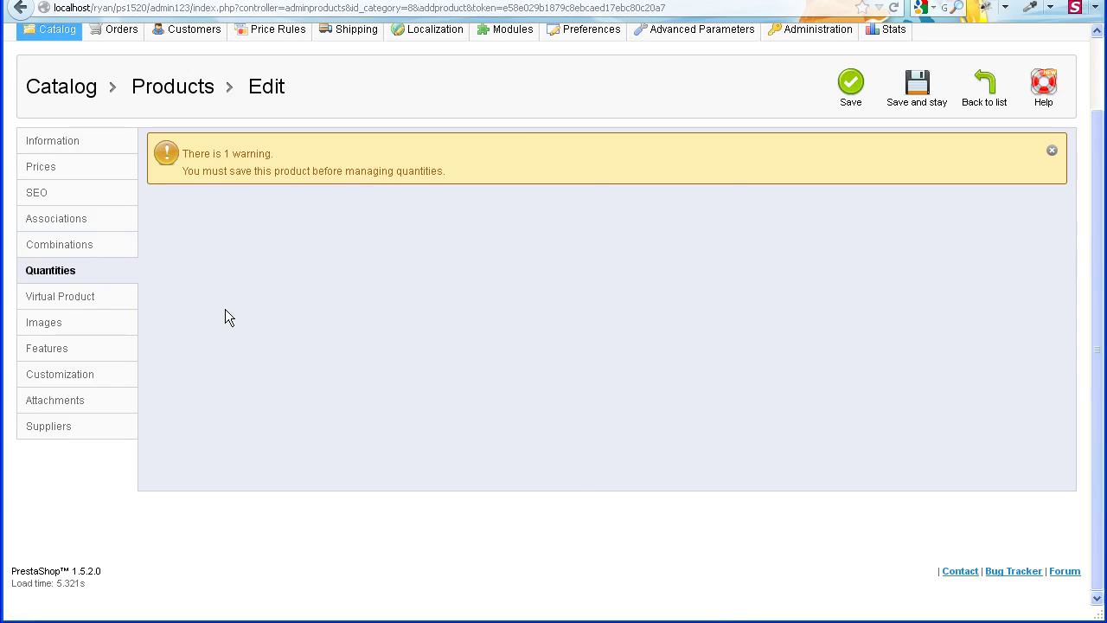
{"action": "left_click", "coordinate": [74, 303]}
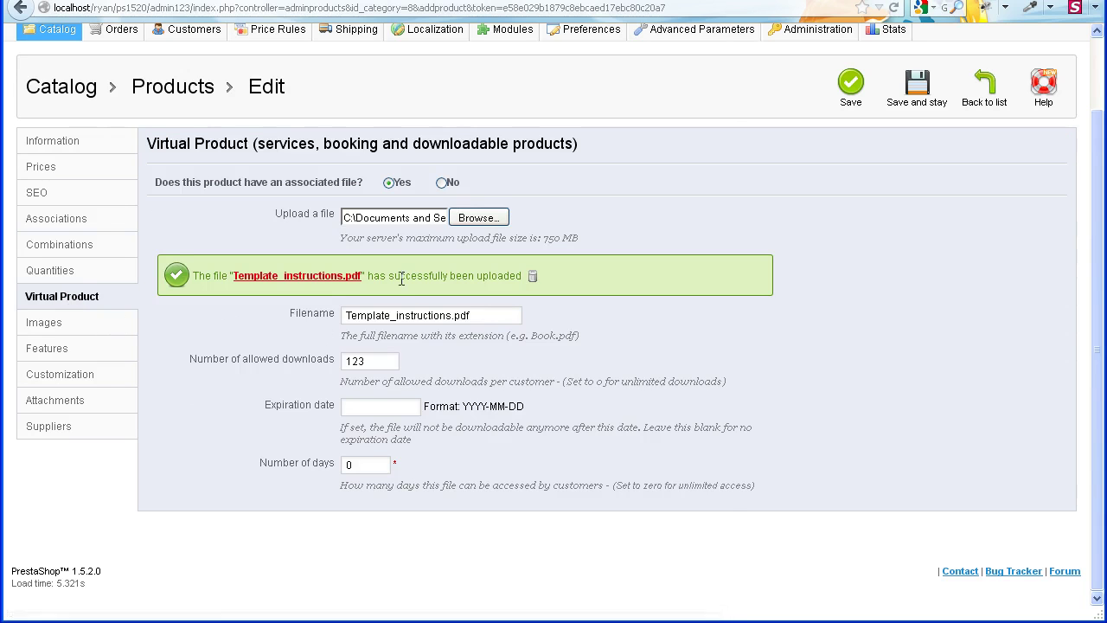
{"action": "left_click", "coordinate": [76, 325]}
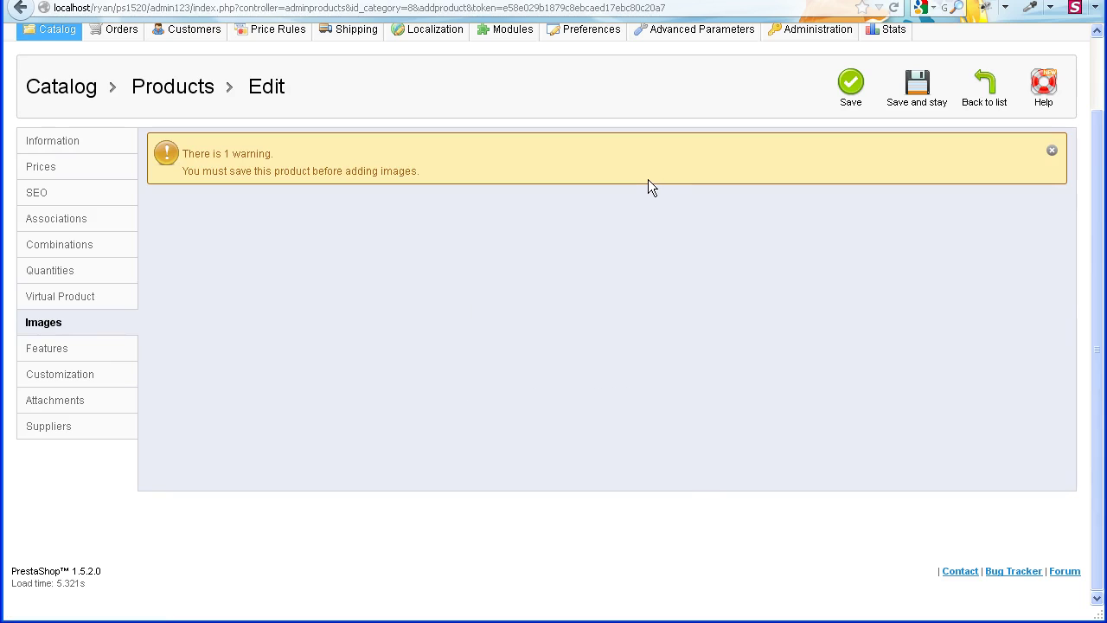
{"action": "left_click", "coordinate": [917, 86]}
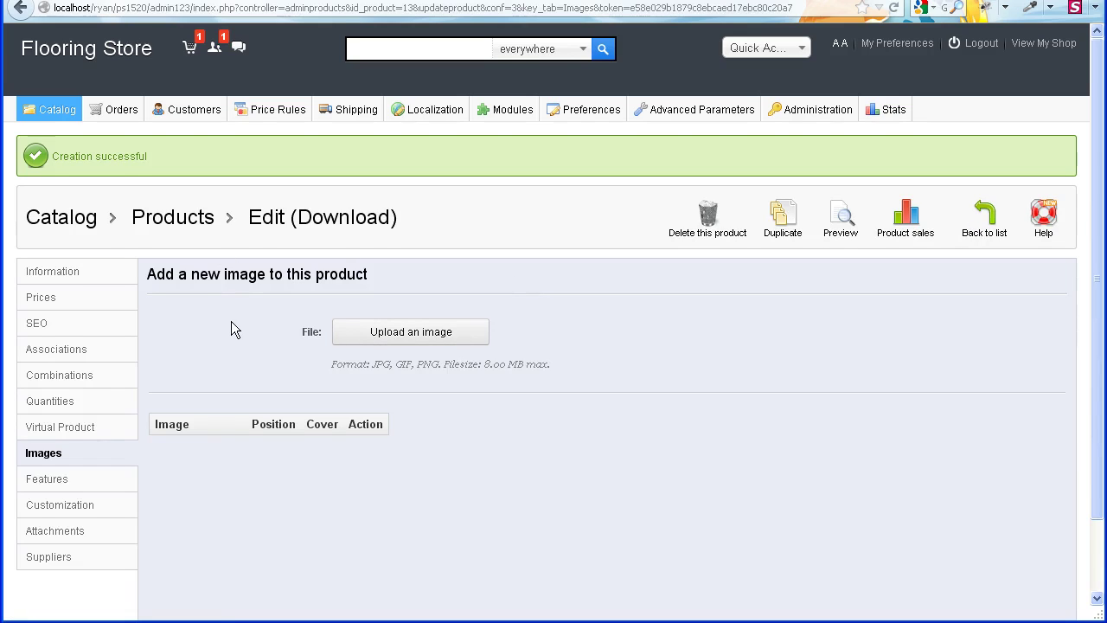
- View the Vinyl category on the storefront and look for the new Download product
{"action": "scroll", "coordinate": [231, 322], "scroll_direction": "down", "scroll_amount": 2}
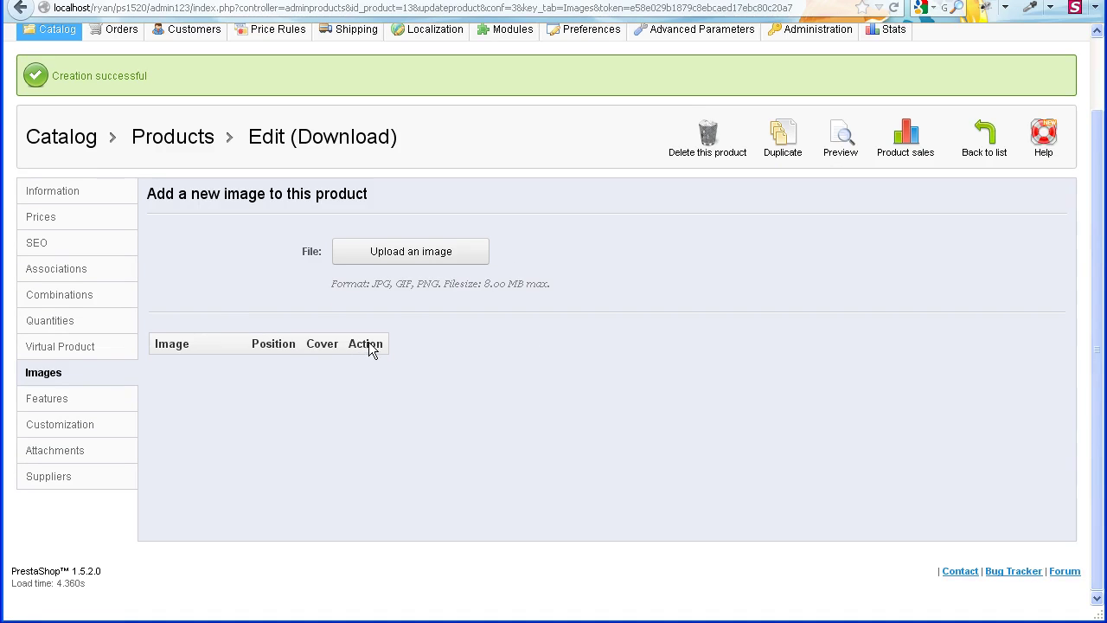
{"action": "scroll", "coordinate": [466, 343], "scroll_direction": "up", "scroll_amount": 2}
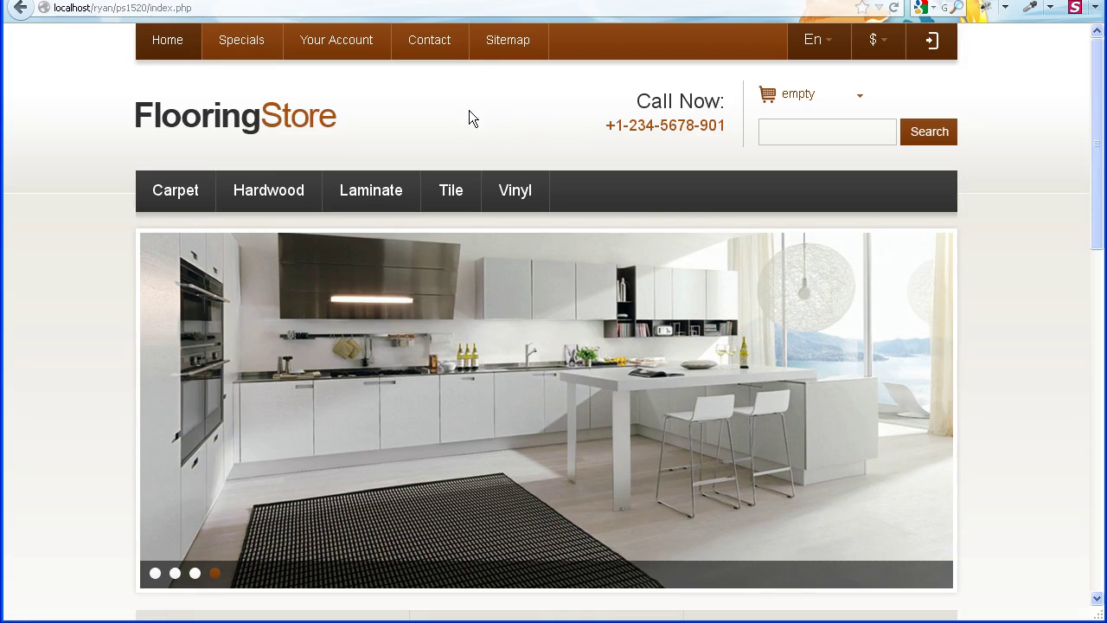
{"action": "left_click", "coordinate": [546, 192]}
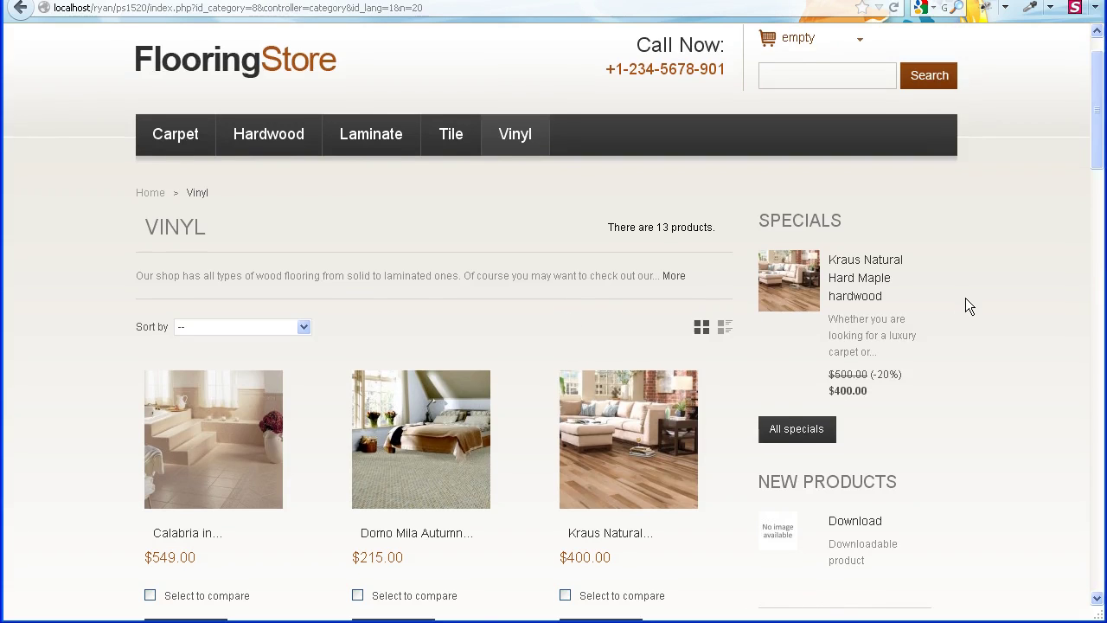
{"action": "scroll", "coordinate": [965, 300], "scroll_direction": "down", "scroll_amount": 10}
{"action": "scroll", "coordinate": [475, 359], "scroll_direction": "down", "scroll_amount": 2}
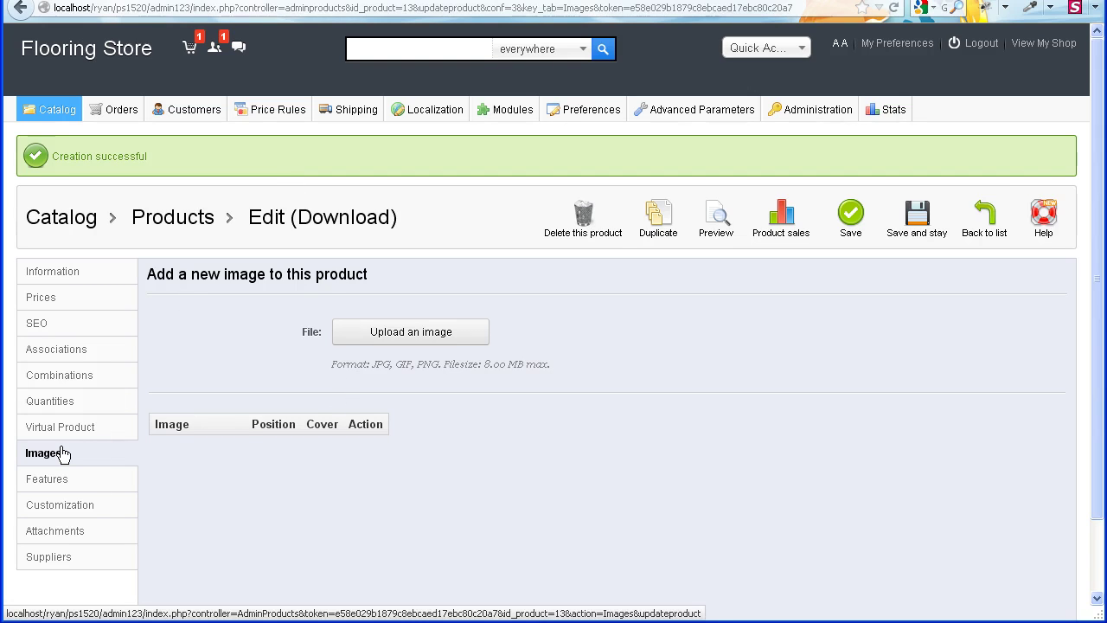
- Upload the abstract blue background picture, bigstockphoto_Abstract_blue_background__wal_6002095.jpg, as the Download product's image
{"action": "left_click", "coordinate": [414, 340]}
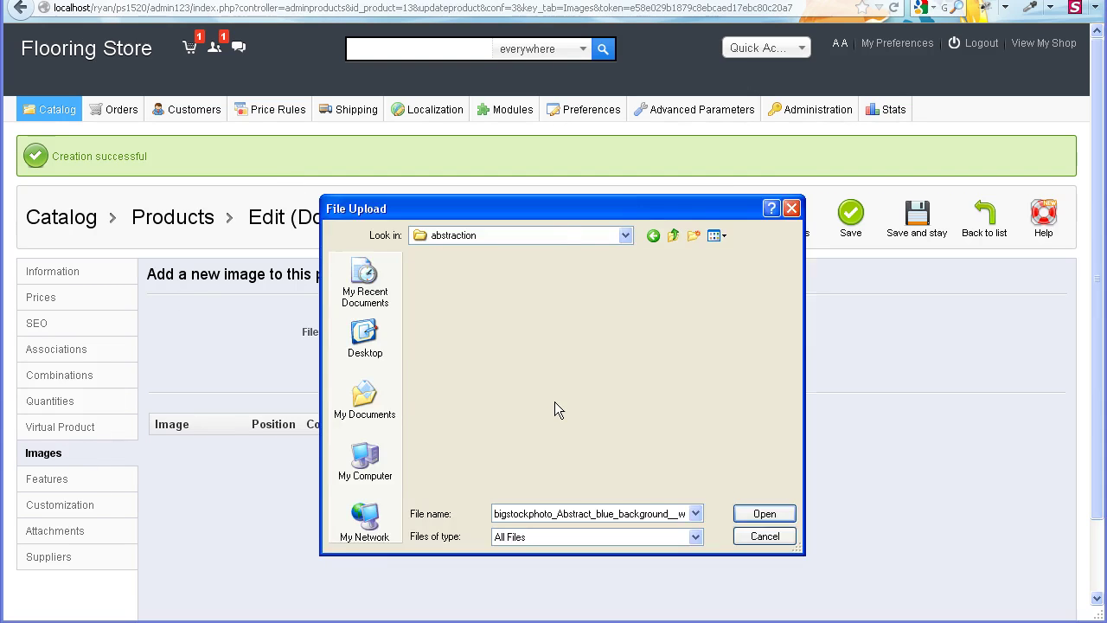
{"action": "key", "text": "Return"}
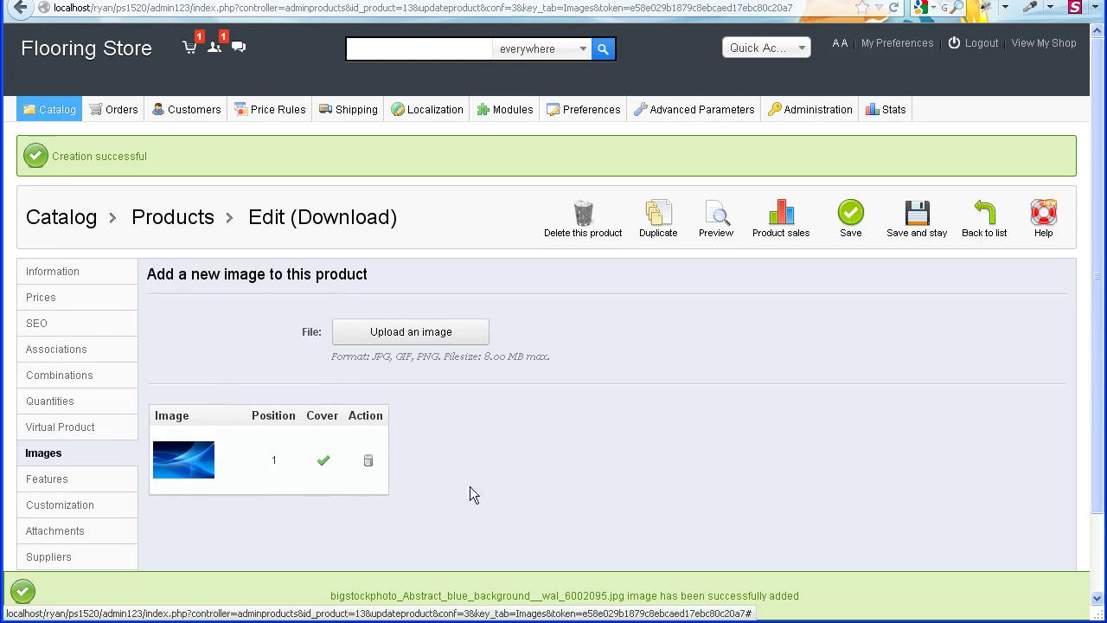
{"action": "scroll", "coordinate": [540, 469], "scroll_direction": "down", "scroll_amount": 1}
{"action": "scroll", "coordinate": [540, 461], "scroll_direction": "down", "scroll_amount": 2}
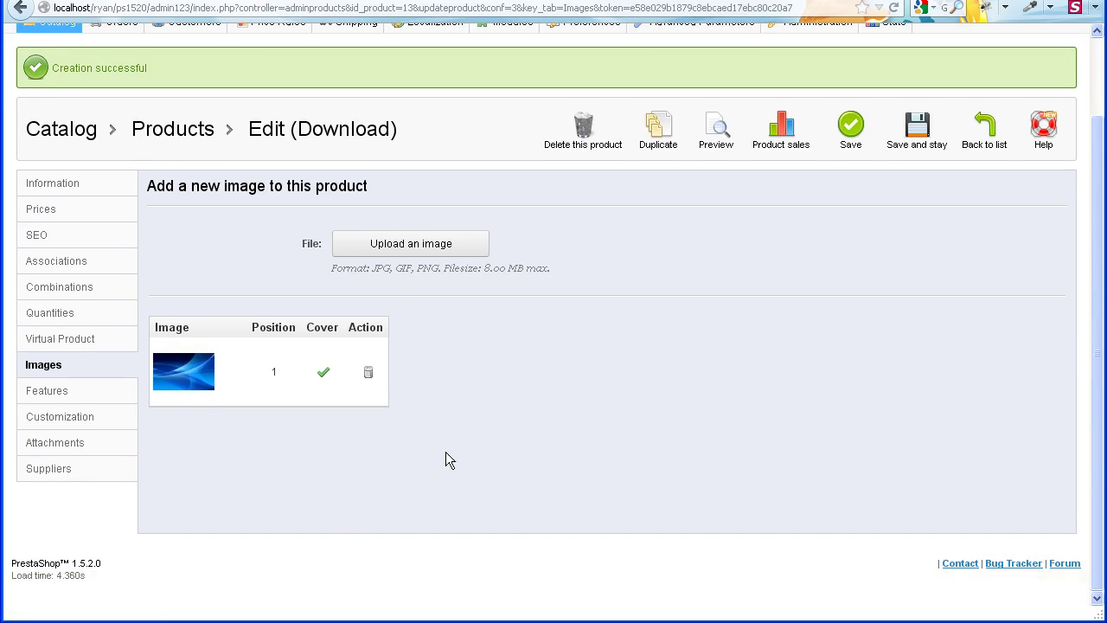
- Open the Download product's price settings and enter a unit price of 222
{"action": "left_click", "coordinate": [60, 217]}
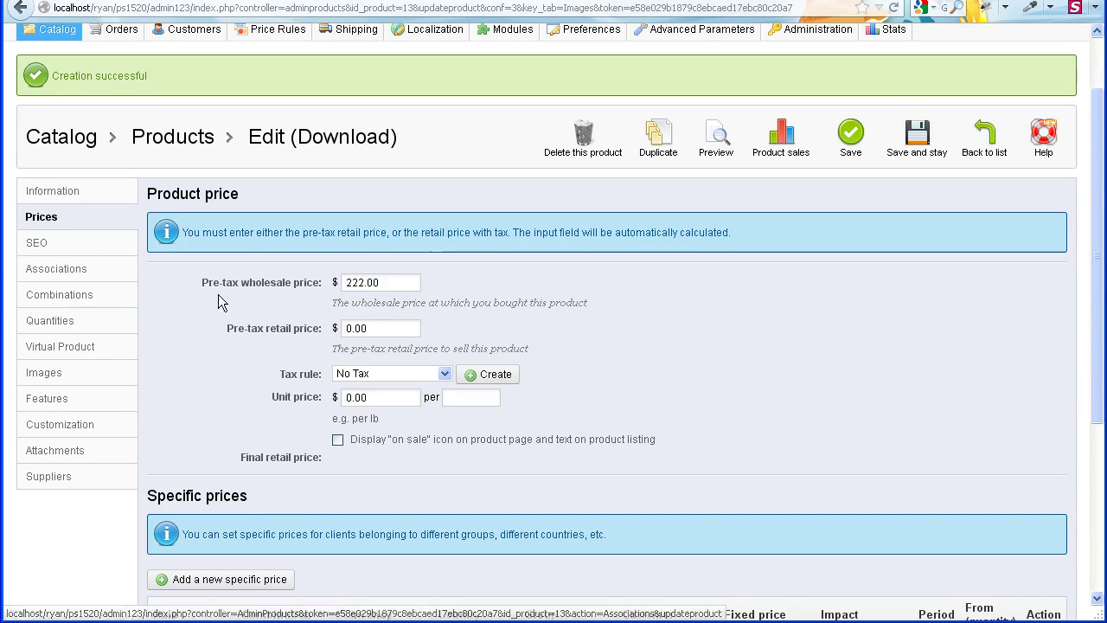
{"action": "left_click", "coordinate": [407, 282]}
{"action": "left_click_drag", "start_coordinate": [407, 282], "coordinate": [344, 282]}
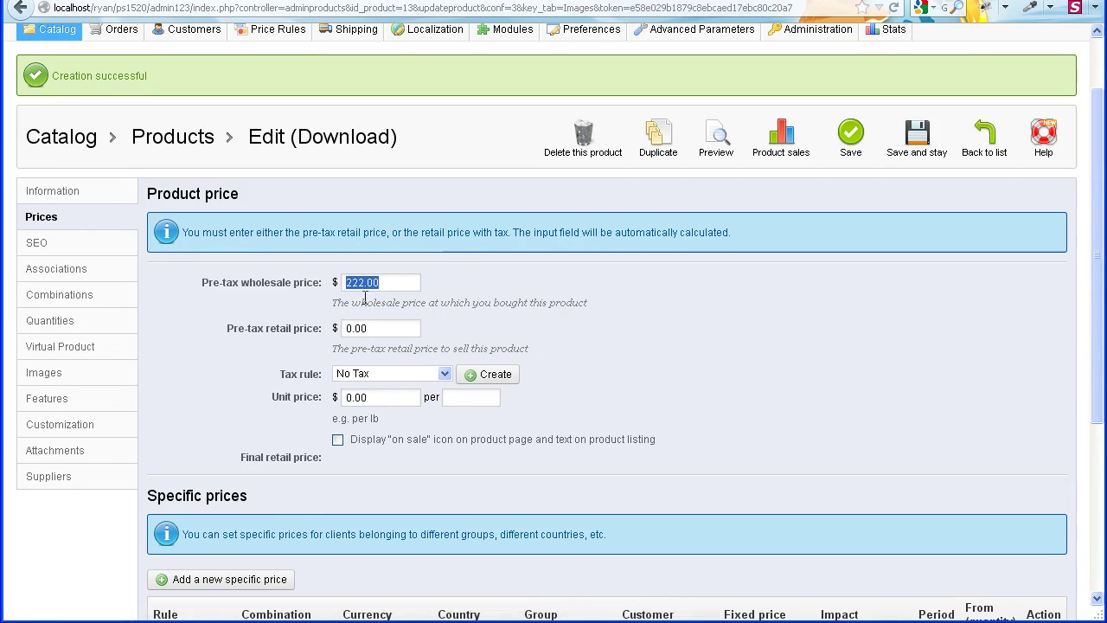
{"action": "left_click", "coordinate": [389, 399]}
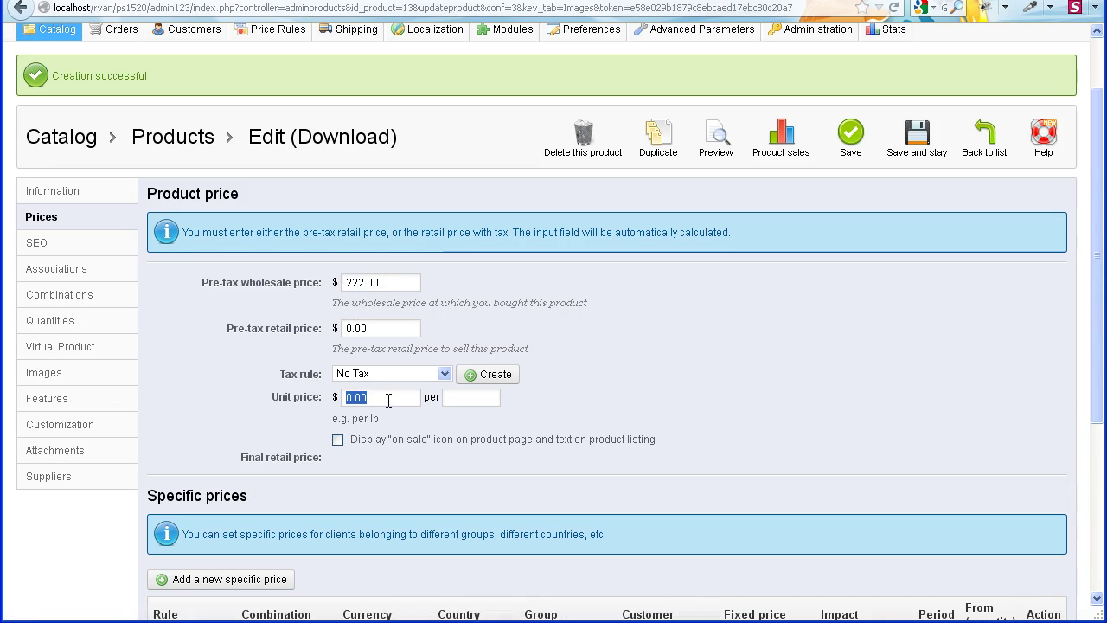
{"action": "type", "text": "222"}
- Set the pre-tax retail price to 222 and the unit price to 222 per unit, and save the product while keeping it open
{"action": "left_click", "coordinate": [420, 416]}
{"action": "type", "text": "22"}
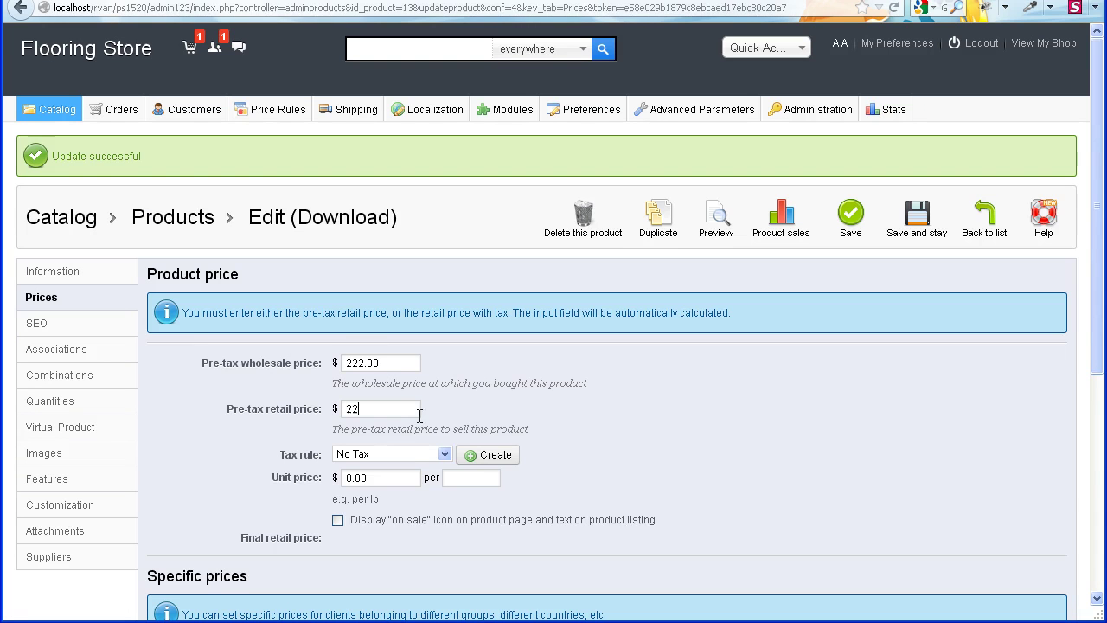
{"action": "type", "text": "2"}
{"action": "left_click", "coordinate": [400, 478]}
{"action": "type", "text": "222"}
{"action": "type", "text": "unit"}
{"action": "left_click", "coordinate": [900, 227]}
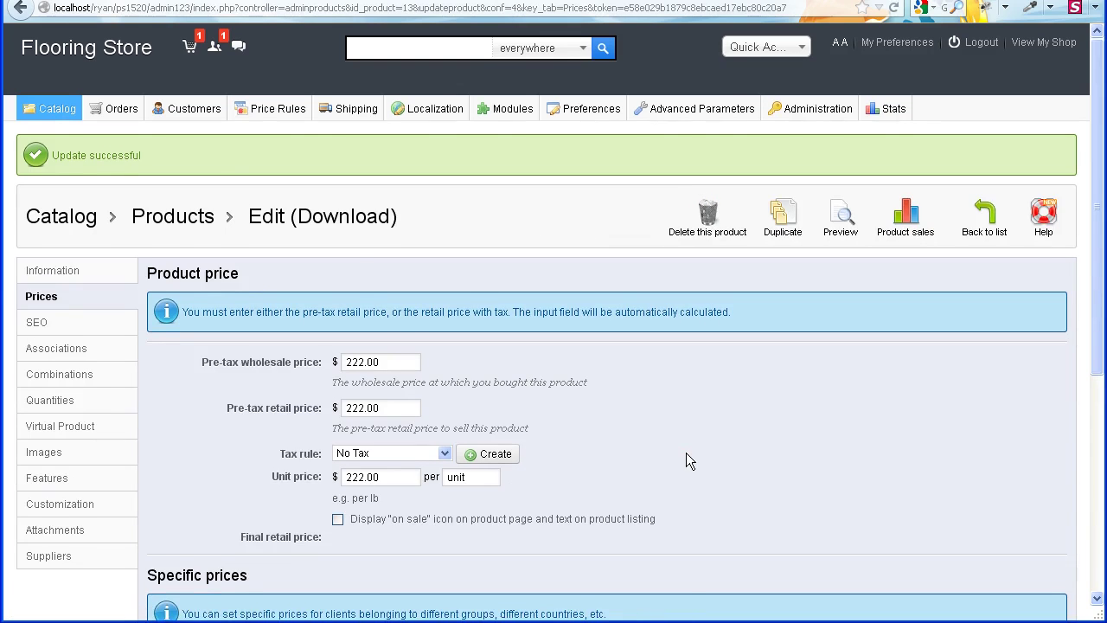
- Refresh the Vinyl category on the storefront and open the Download product's page
{"action": "scroll", "coordinate": [686, 461], "scroll_direction": "down", "scroll_amount": 4}
{"action": "scroll", "coordinate": [686, 461], "scroll_direction": "up", "scroll_amount": 4}
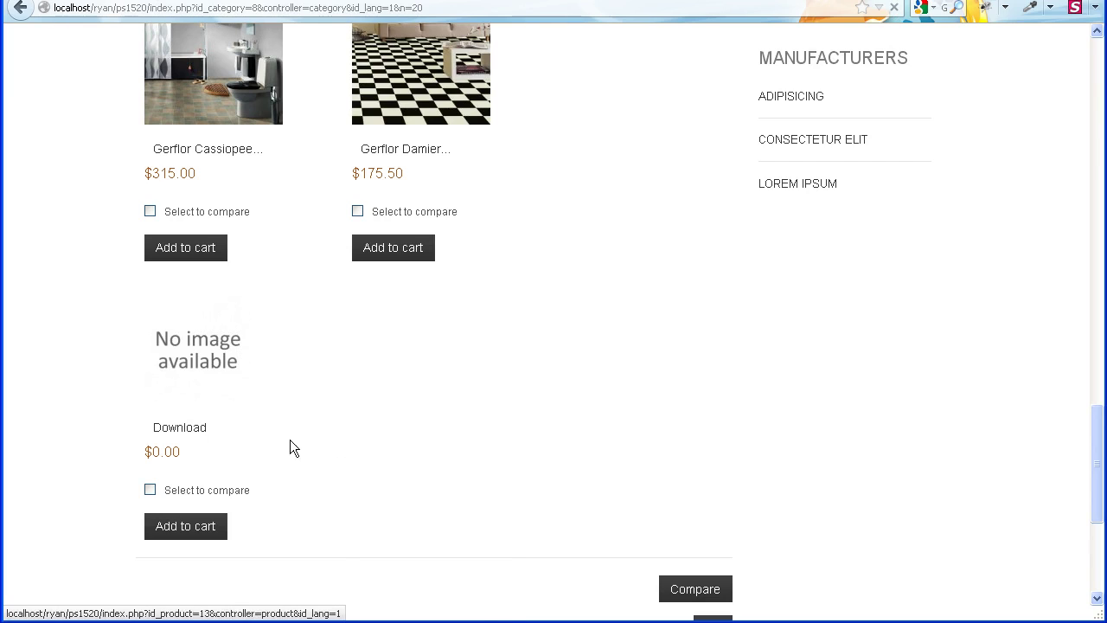
{"action": "key", "text": "F5"}
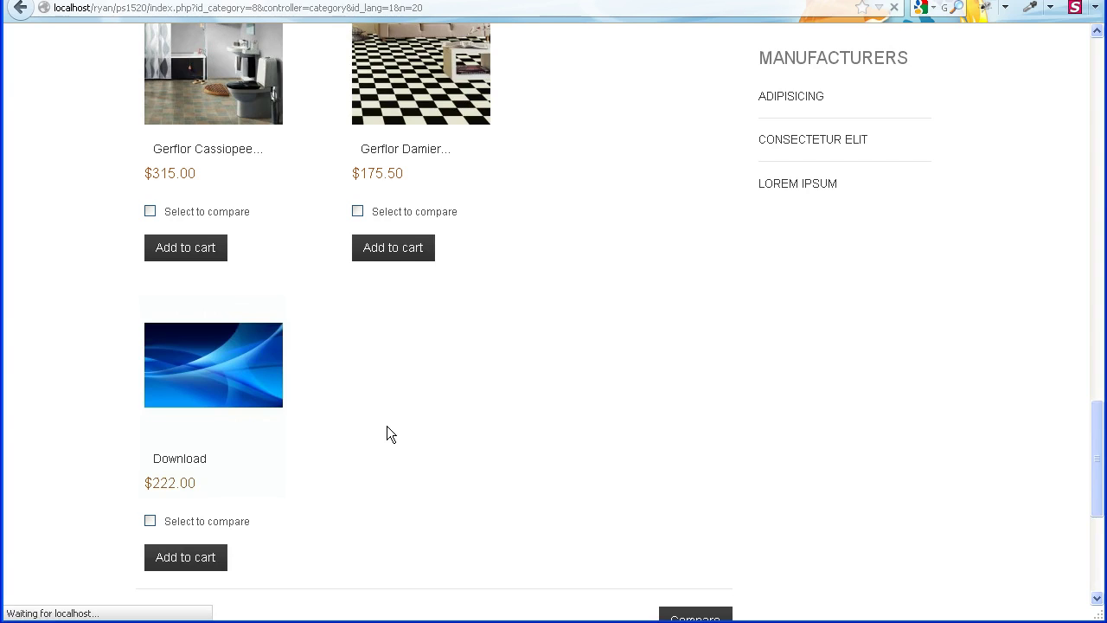
{"action": "left_click", "coordinate": [267, 372]}
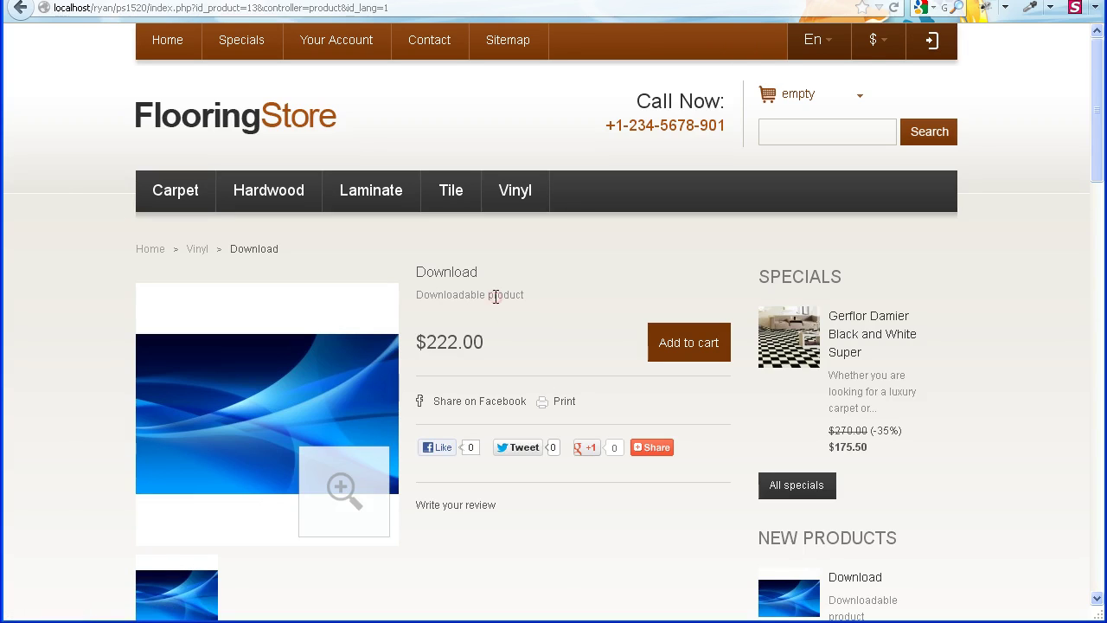
- Check the Download product's storefront page, including its name, description, price and image
{"action": "left_click_drag", "start_coordinate": [462, 273], "coordinate": [426, 274]}
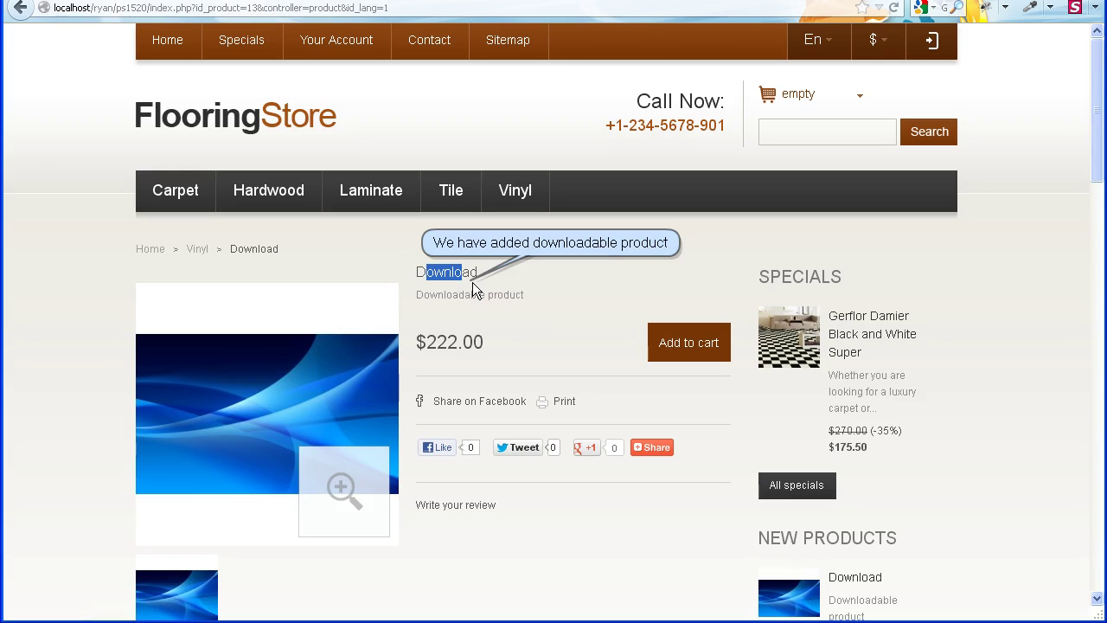
{"action": "left_click", "coordinate": [473, 282]}
{"action": "scroll", "coordinate": [499, 304], "scroll_direction": "down", "scroll_amount": 5}
{"action": "scroll", "coordinate": [499, 304], "scroll_direction": "up", "scroll_amount": 3}
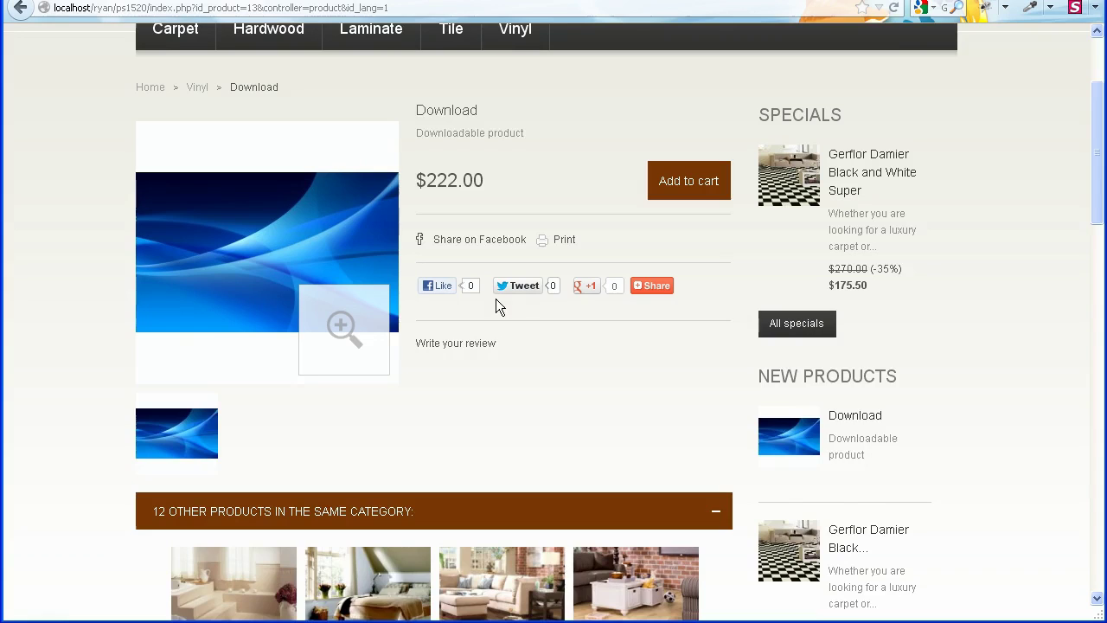
{"action": "scroll", "coordinate": [498, 306], "scroll_direction": "up", "scroll_amount": 2}
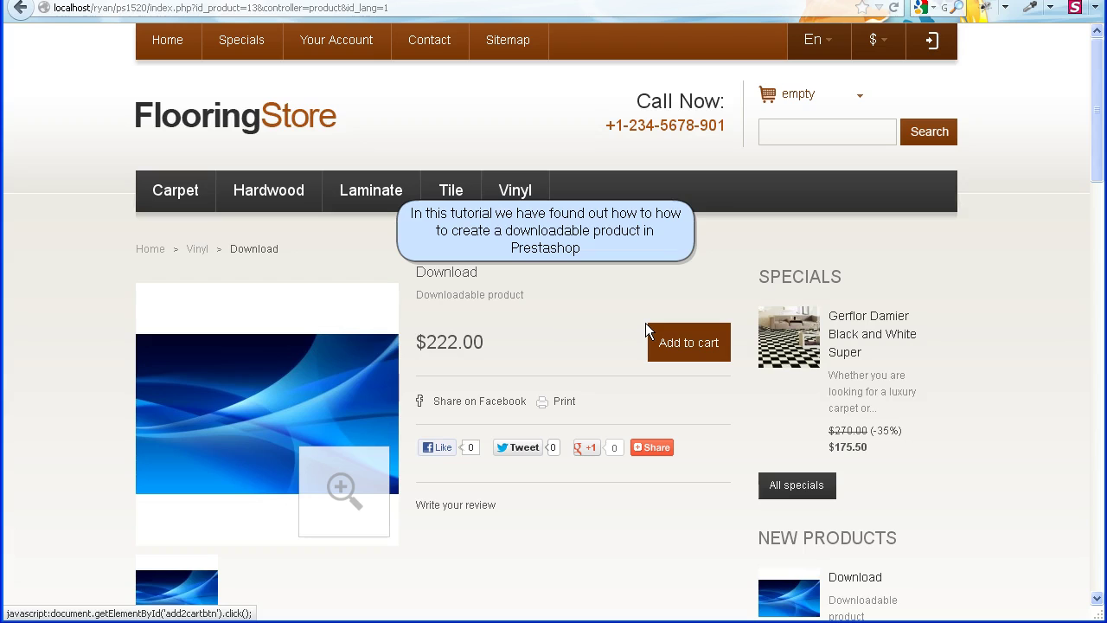
{"action": "left_click", "coordinate": [646, 324]}
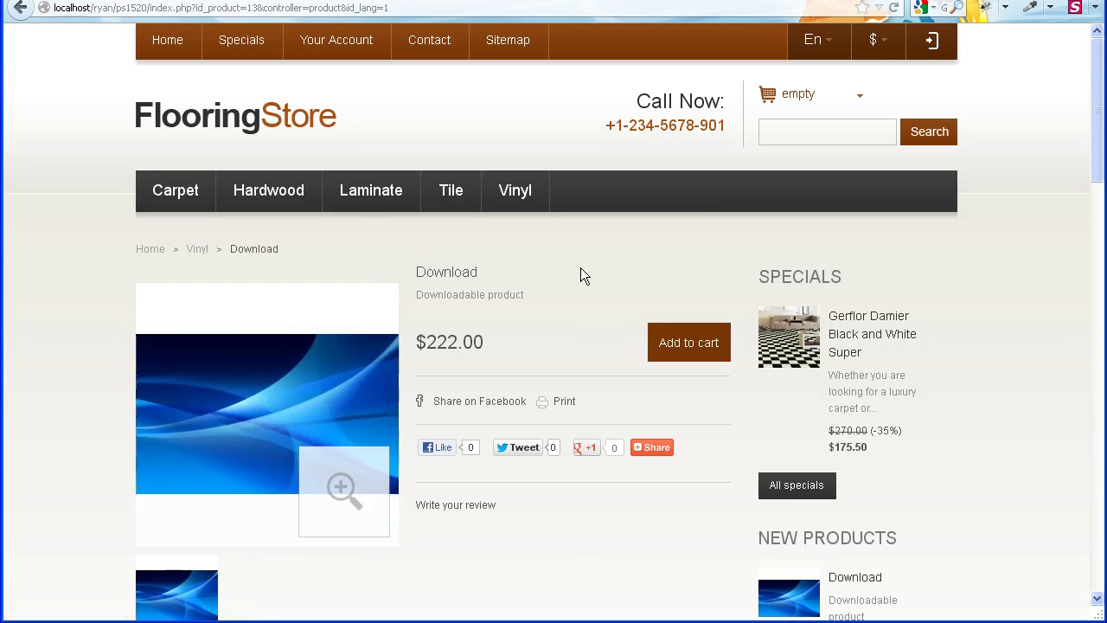